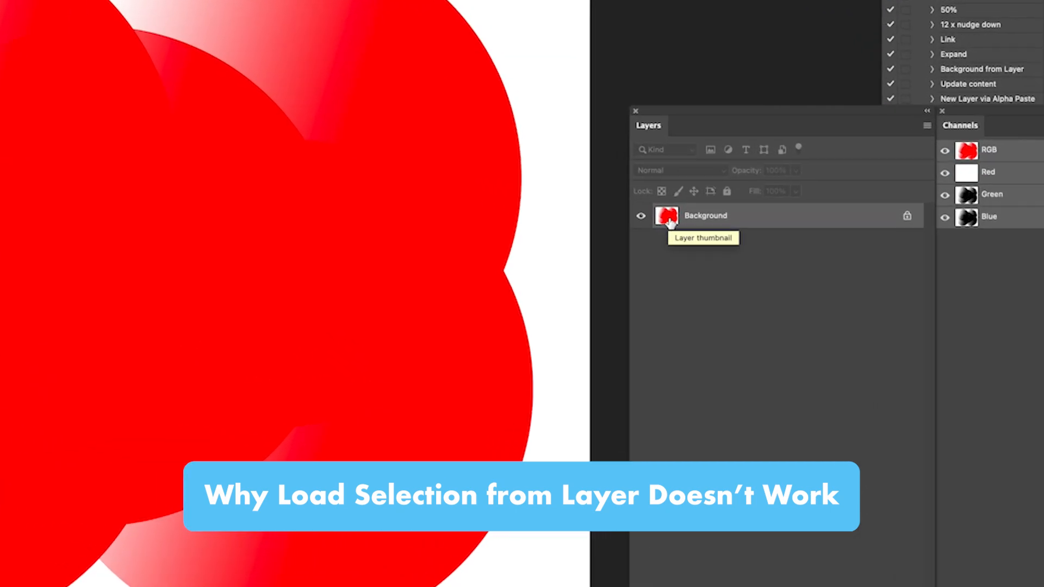
- Convert the locked Background into a regular layer with the default layer settings
{"action": "left_click", "coordinate": [667, 217], "text": "super"}
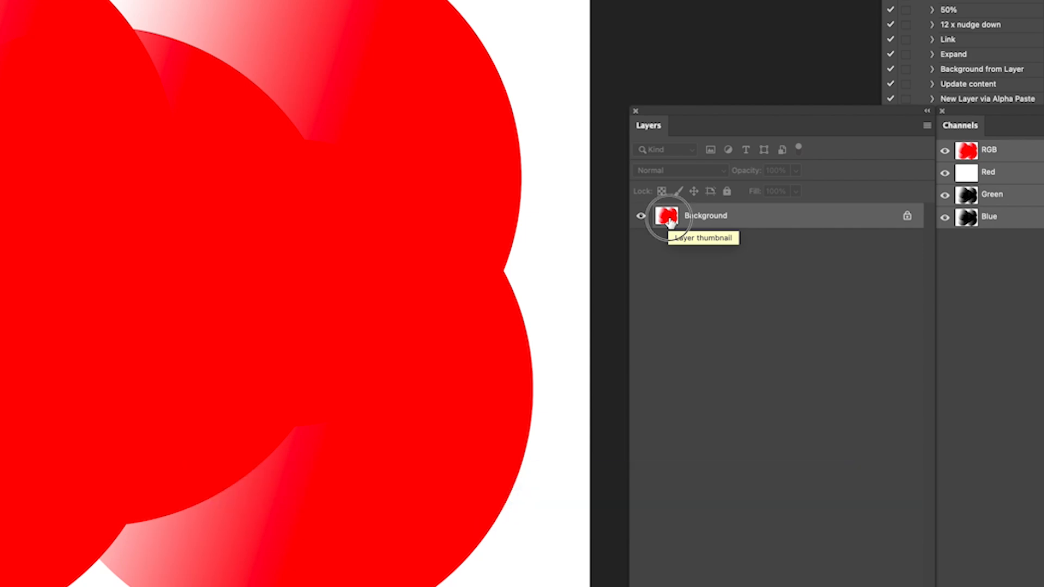
{"action": "double_click", "coordinate": [670, 220]}
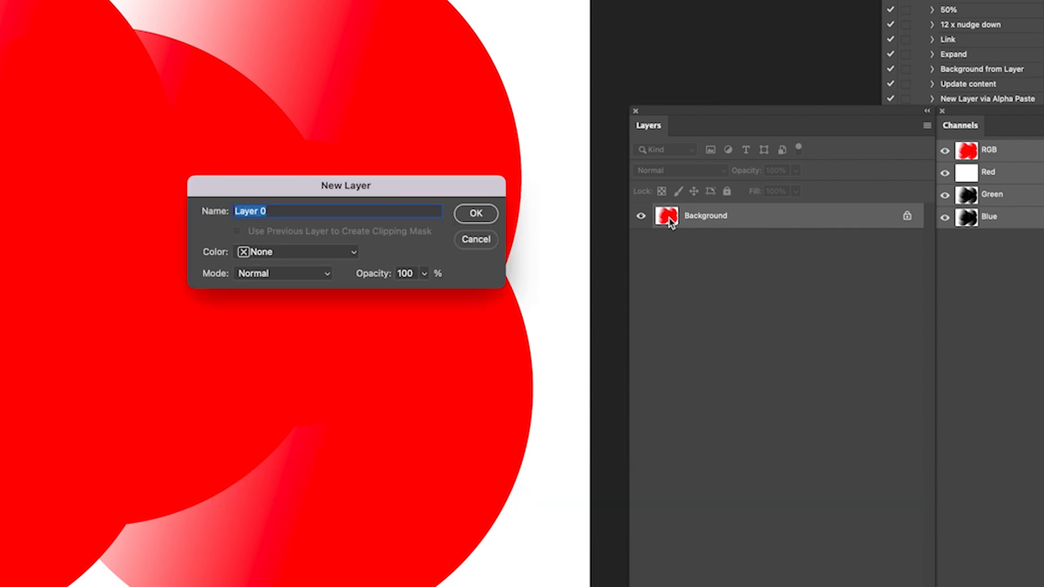
{"action": "left_click", "coordinate": [476, 213]}
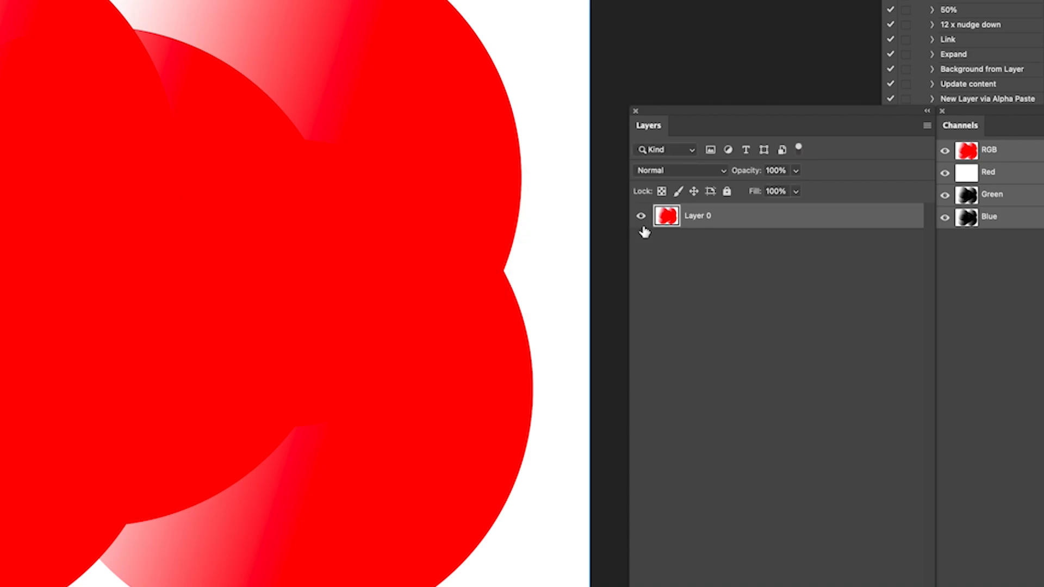
- Load a selection from the circles layer and try a pink solid color fill layer on it
{"action": "left_click", "coordinate": [670, 218], "text": "super"}
{"action": "left_click", "coordinate": [798, 521]}
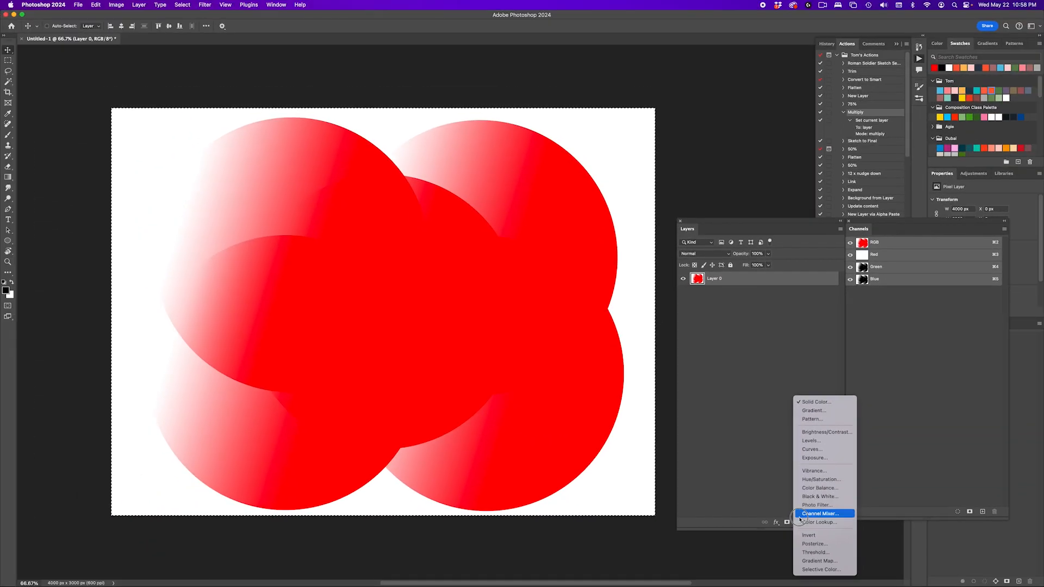
{"action": "left_click", "coordinate": [808, 403]}
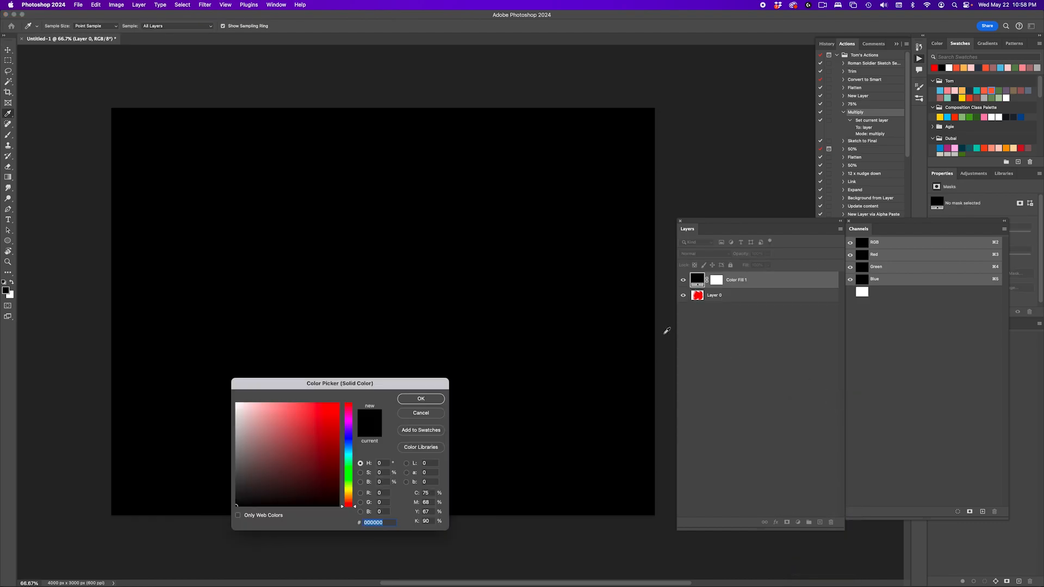
{"action": "left_click", "coordinate": [942, 91]}
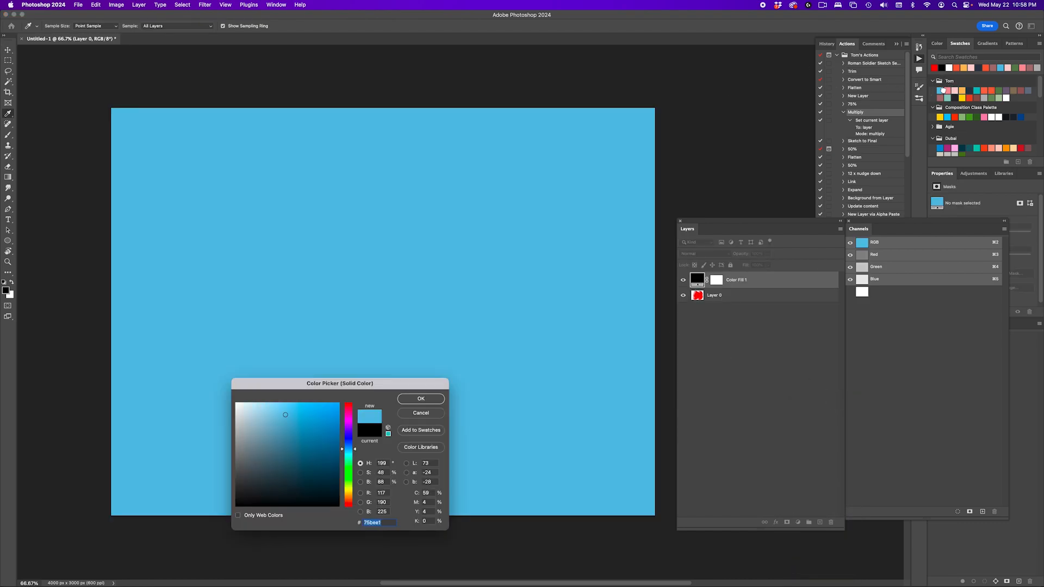
{"action": "left_click", "coordinate": [947, 90]}
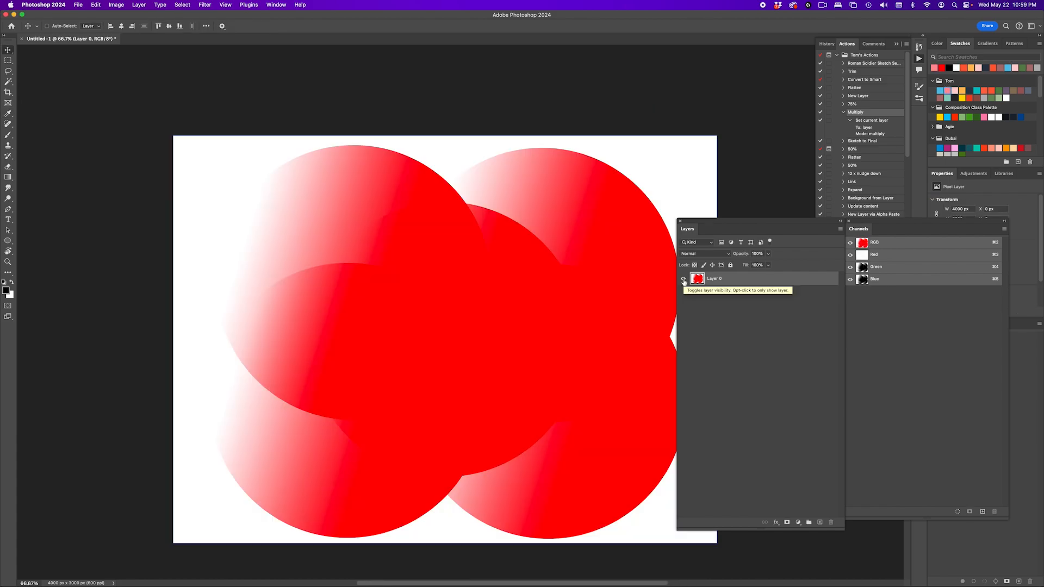
- Hide the circles layer and paint freehand black loops with the Brush on a new empty layer
{"action": "left_click_drag", "start_coordinate": [515, 291], "coordinate": [453, 267]}
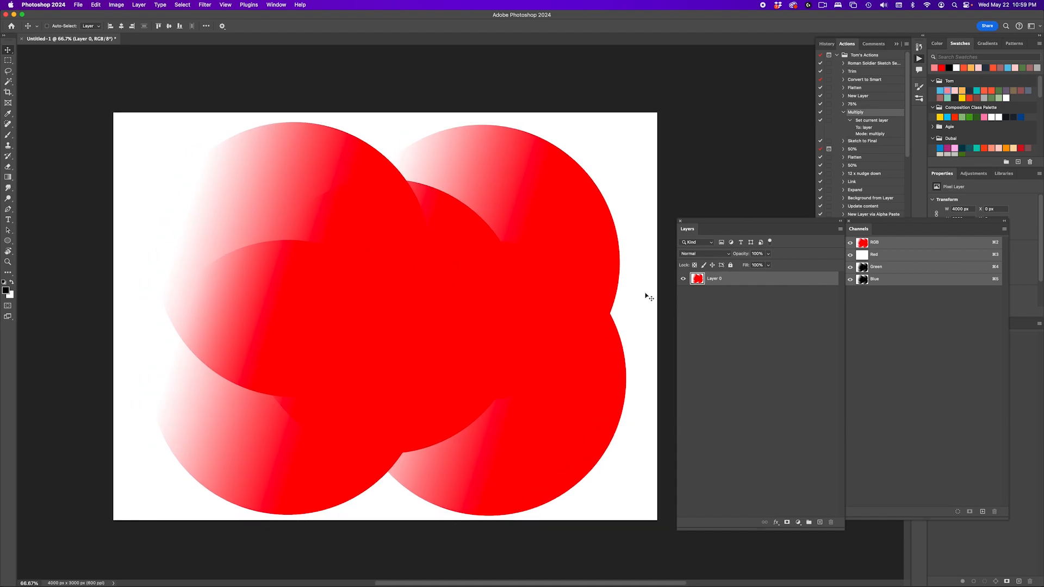
{"action": "left_click", "coordinate": [683, 280]}
{"action": "left_click", "coordinate": [821, 521]}
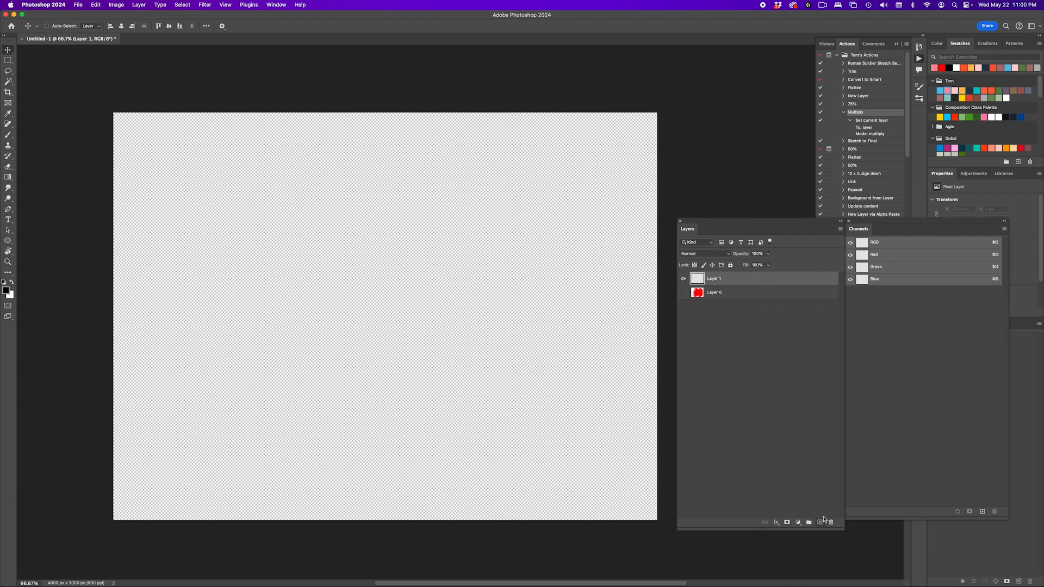
{"action": "key", "text": "b"}
{"action": "mouse_move", "coordinate": [231, 311]}
{"action": "left_mouse_down"}
{"action": "mouse_move", "coordinate": [481, 281]}
{"action": "mouse_move", "coordinate": [410, 287]}
{"action": "mouse_move", "coordinate": [416, 338]}
{"action": "mouse_move", "coordinate": [414, 272]}
{"action": "mouse_move", "coordinate": [344, 285]}
{"action": "mouse_move", "coordinate": [311, 231]}
{"action": "mouse_move", "coordinate": [297, 253]}
{"action": "mouse_move", "coordinate": [195, 290]}
{"action": "mouse_move", "coordinate": [344, 315]}
{"action": "mouse_move", "coordinate": [565, 218]}
{"action": "mouse_move", "coordinate": [535, 247]}
{"action": "mouse_move", "coordinate": [519, 216]}
{"action": "left_mouse_up"}
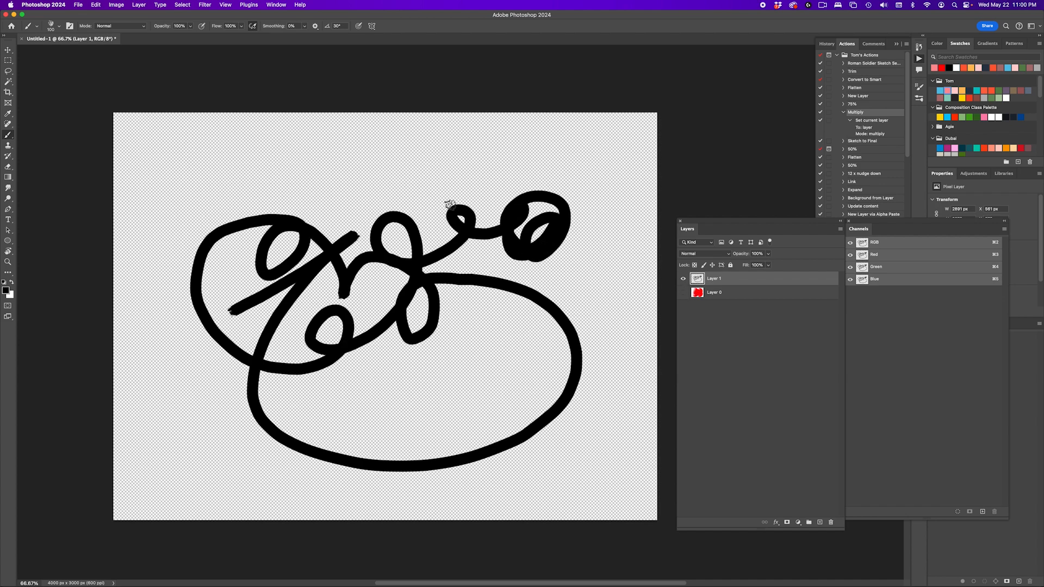
- Load the painted loops as a selection and add an orange-red solid color fill layer masked to them
{"action": "scroll", "coordinate": [414, 263], "scroll_direction": "up", "scroll_amount": 3}
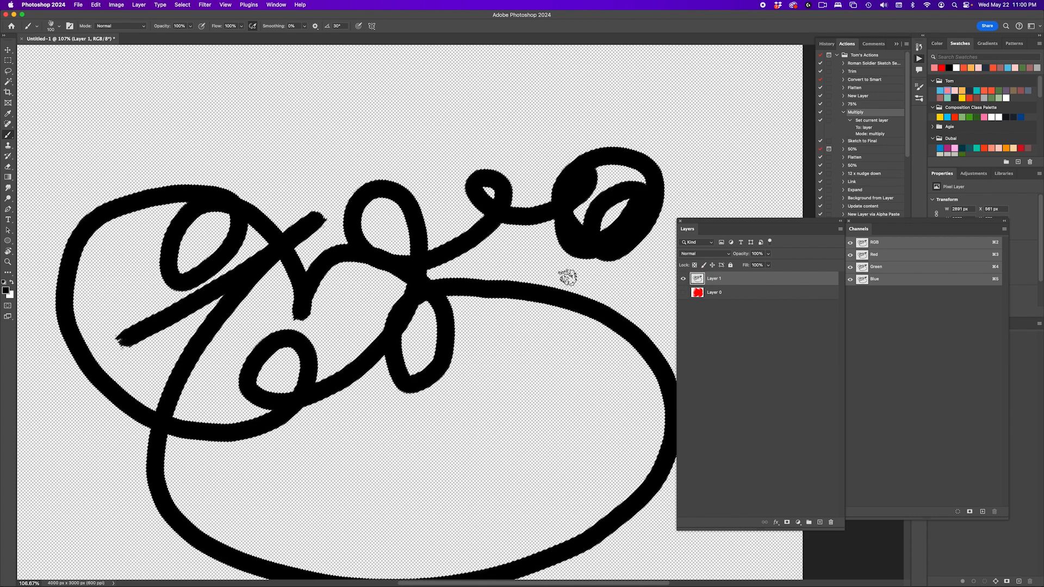
{"action": "scroll", "coordinate": [567, 276], "scroll_direction": "down", "scroll_amount": 3}
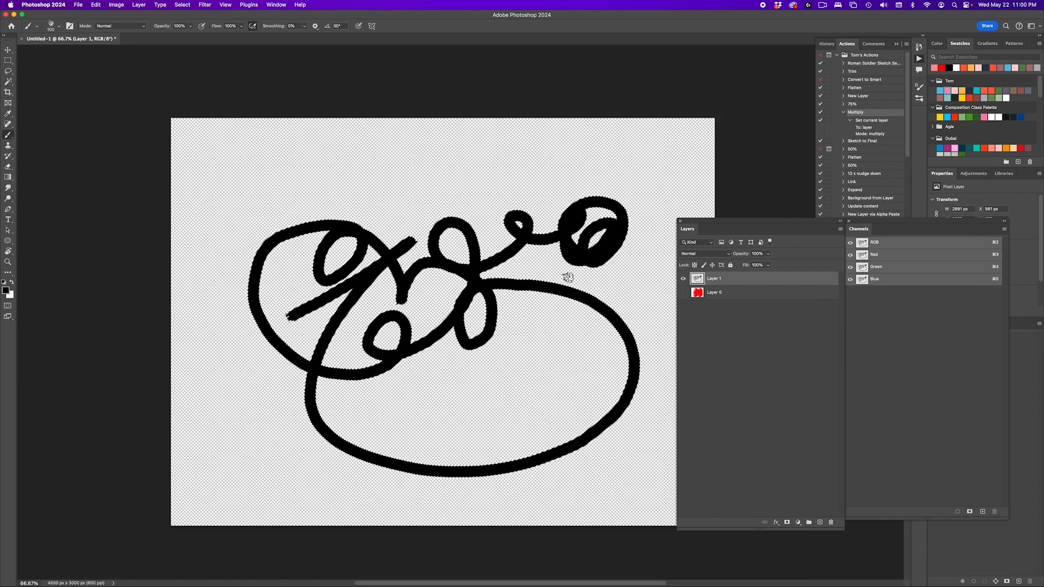
{"action": "left_click", "coordinate": [798, 521]}
{"action": "left_click", "coordinate": [816, 402]}
{"action": "left_click", "coordinate": [989, 91]}
{"action": "key", "text": "Return"}
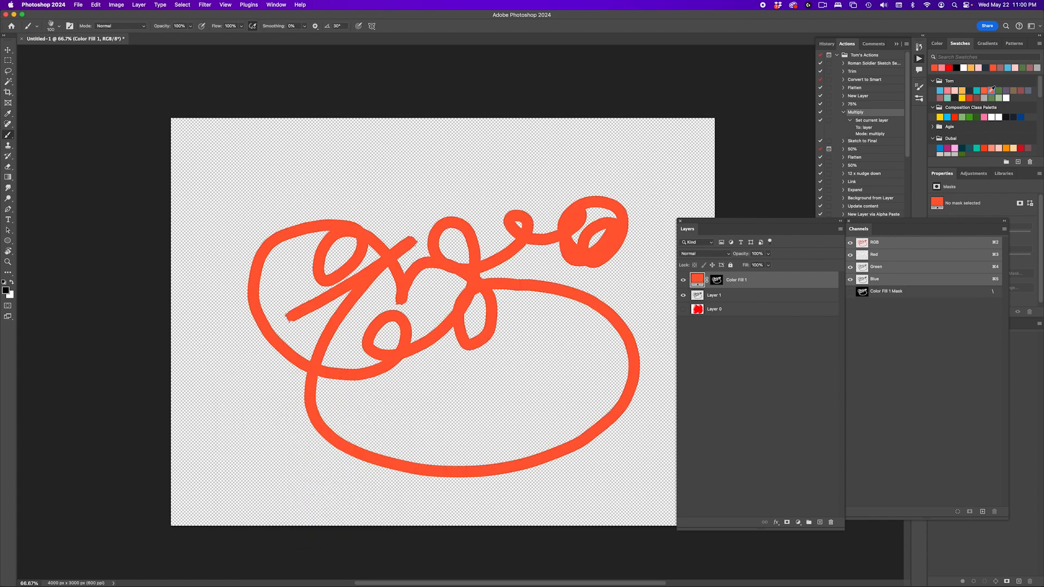
- Delete the orange-red fill layer and the painted loops layer, and show the circles layer again
{"action": "key", "text": "v"}
{"action": "mouse_move", "coordinate": [473, 256]}
{"action": "left_mouse_down"}
{"action": "mouse_move", "coordinate": [439, 220]}
{"action": "mouse_move", "coordinate": [429, 227]}
{"action": "mouse_move", "coordinate": [425, 285]}
{"action": "mouse_move", "coordinate": [437, 316]}
{"action": "mouse_move", "coordinate": [509, 278]}
{"action": "left_mouse_up"}
{"action": "key", "text": "Delete"}
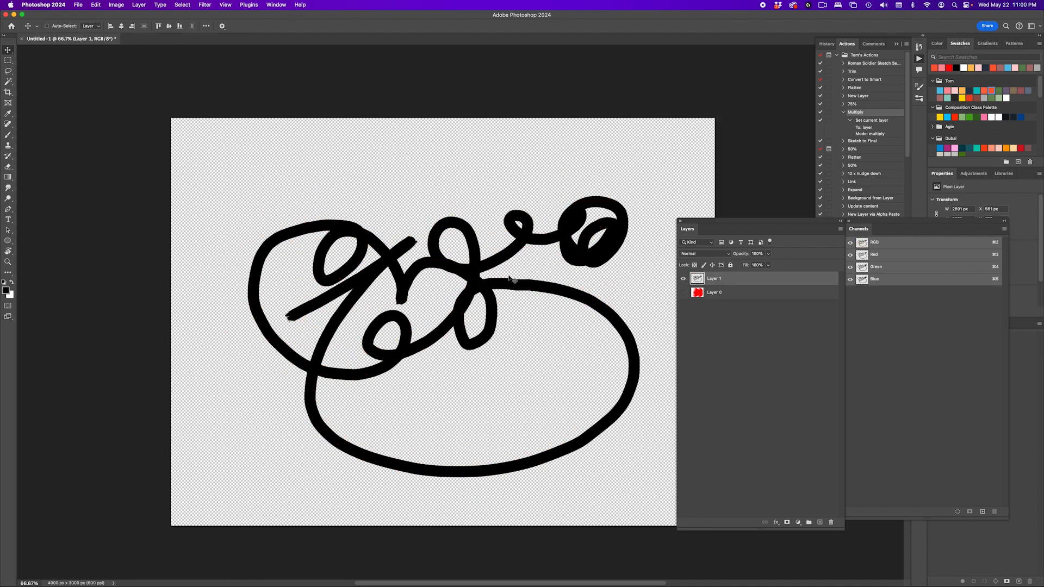
{"action": "key", "text": "Delete"}
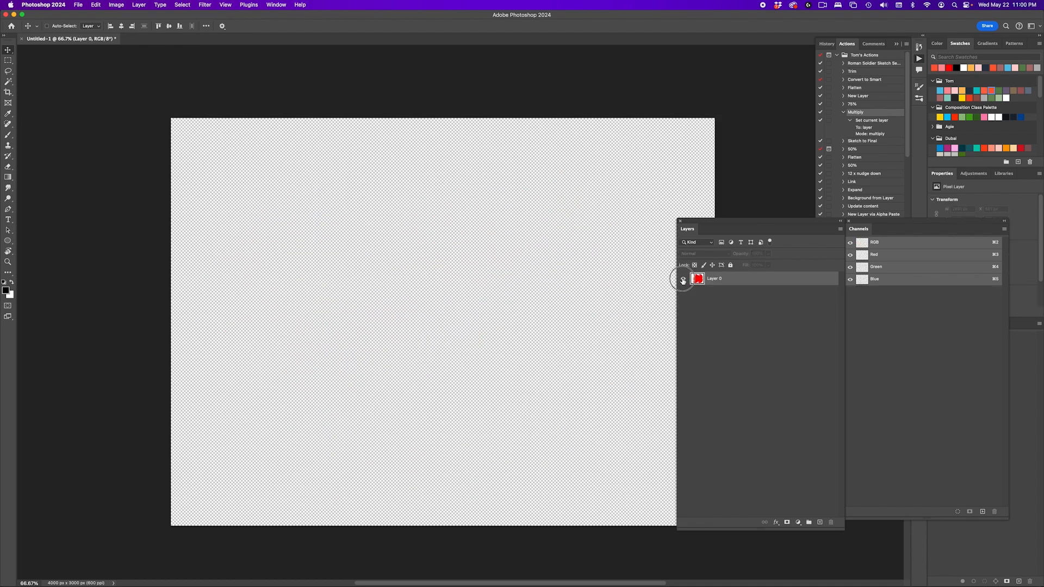
{"action": "left_click", "coordinate": [683, 279]}
{"action": "scroll", "coordinate": [615, 298], "scroll_direction": "right", "scroll_amount": 2}
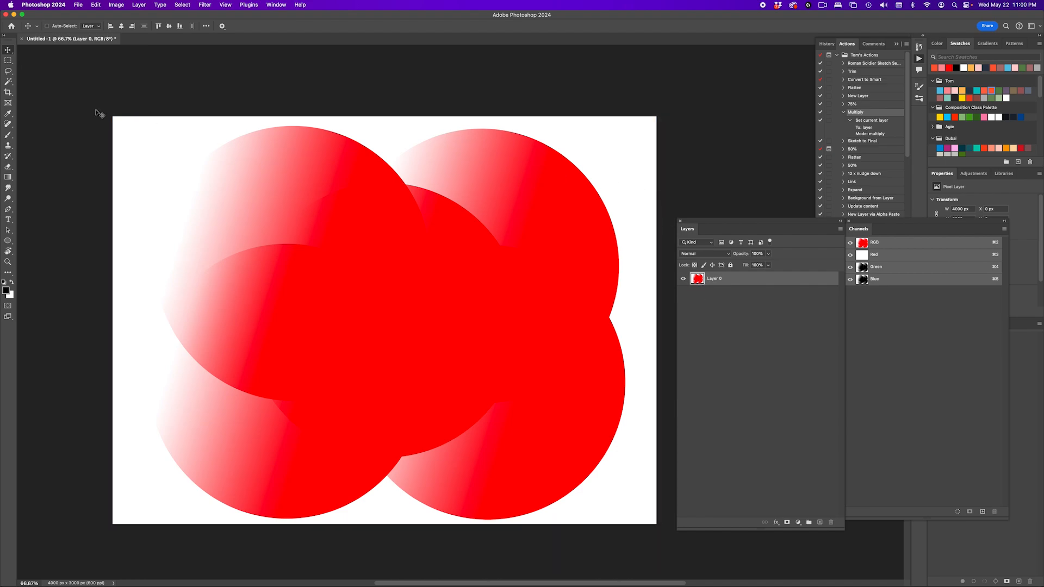
- Select the white background with the Magic Wand, try a black solid color fill layer on it, and delete that layer
{"action": "key", "text": "w"}
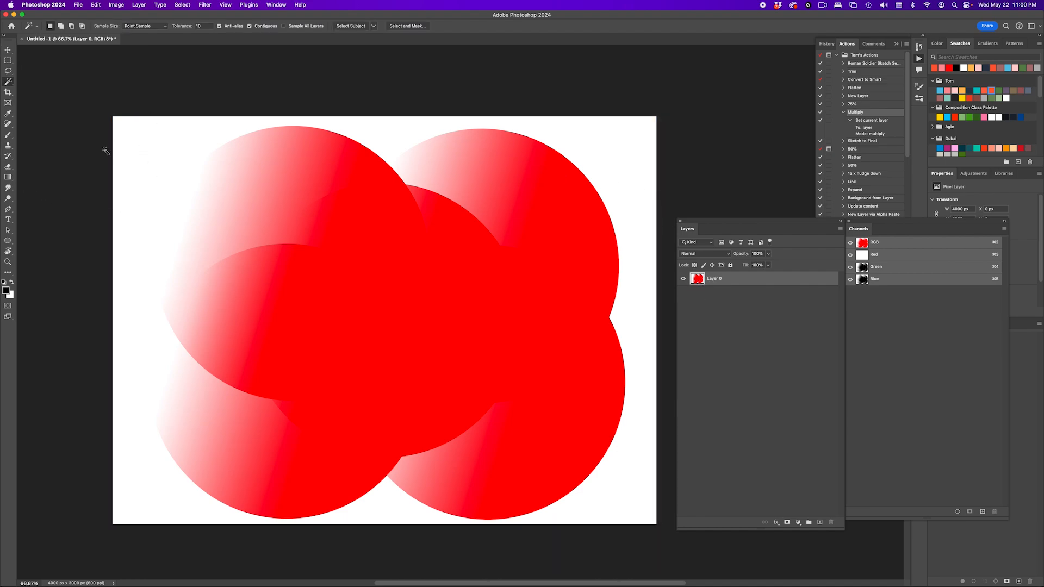
{"action": "left_click", "coordinate": [148, 152]}
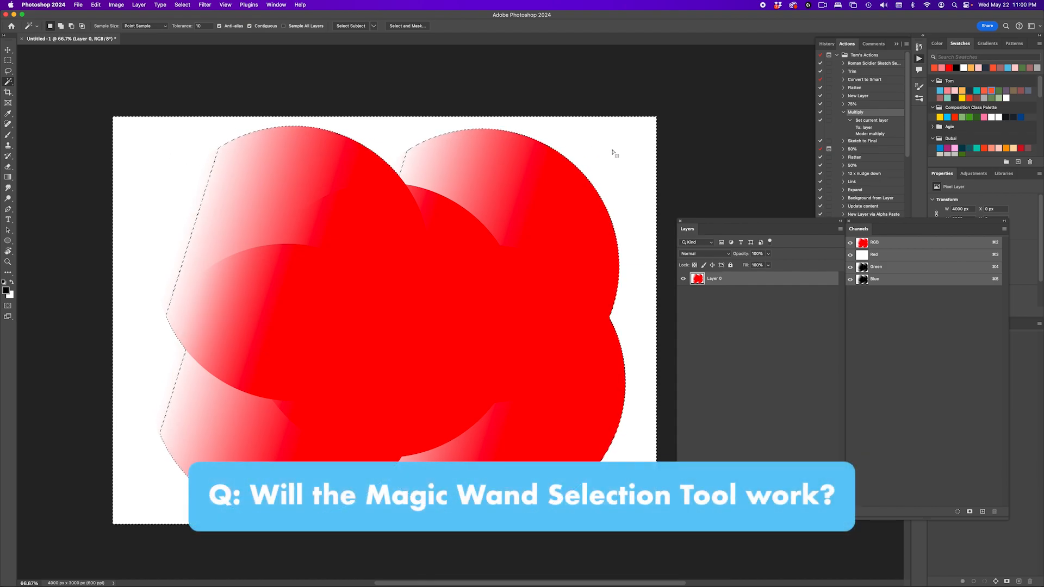
{"action": "left_click", "coordinate": [798, 522]}
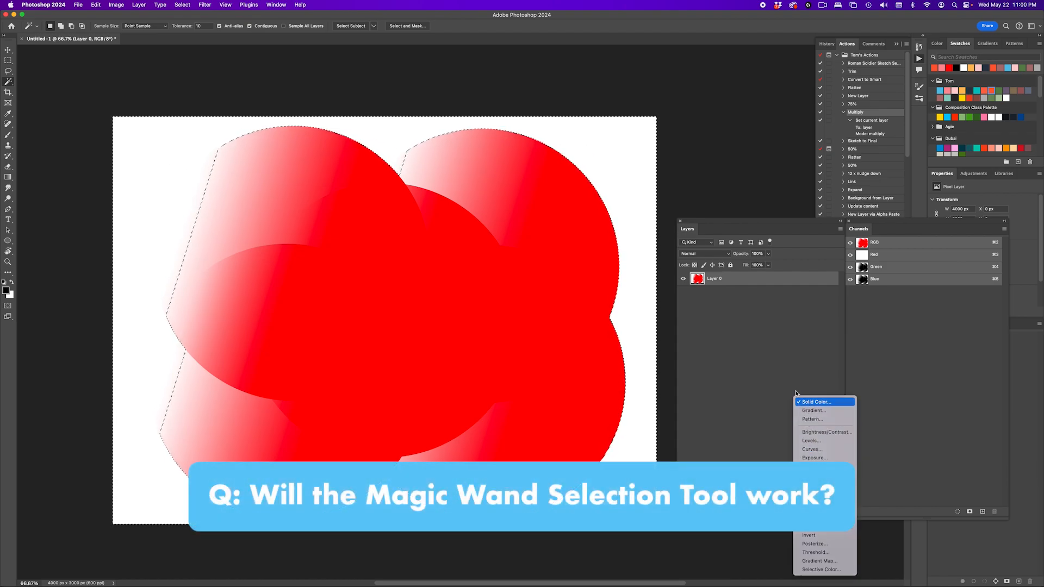
{"action": "left_click", "coordinate": [813, 402]}
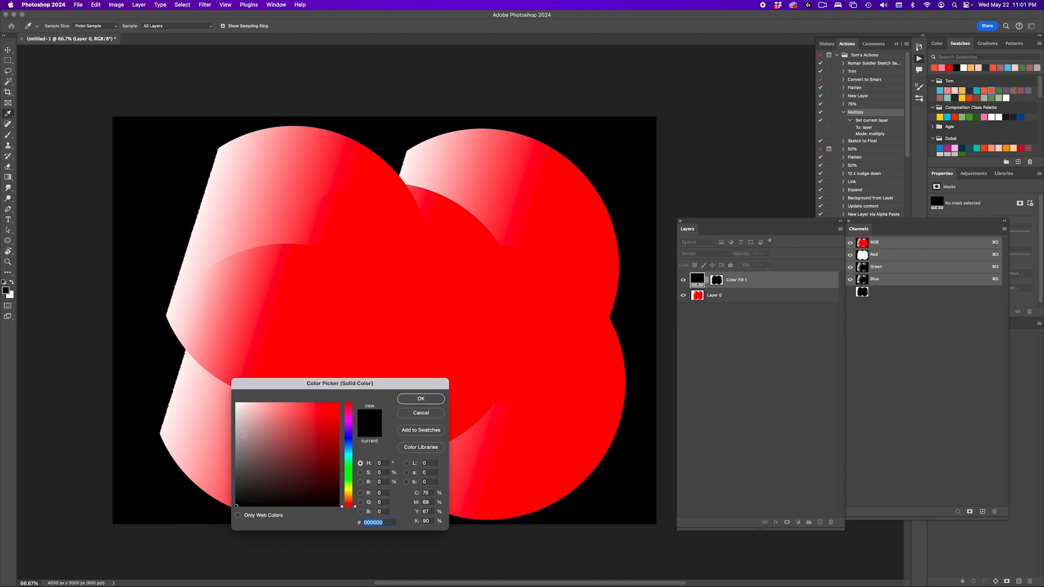
{"action": "left_click", "coordinate": [429, 401]}
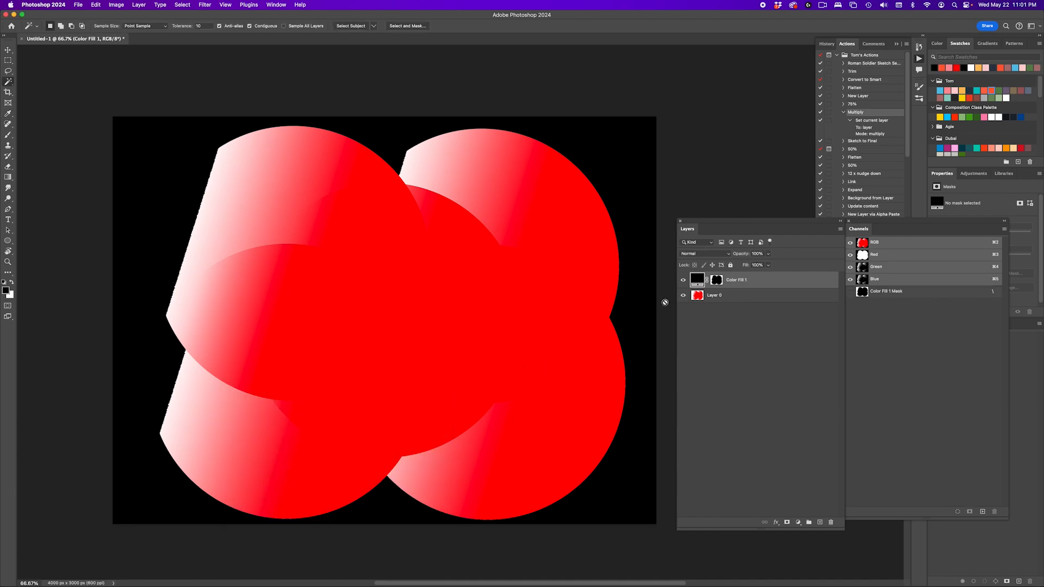
{"action": "key", "text": "Delete"}
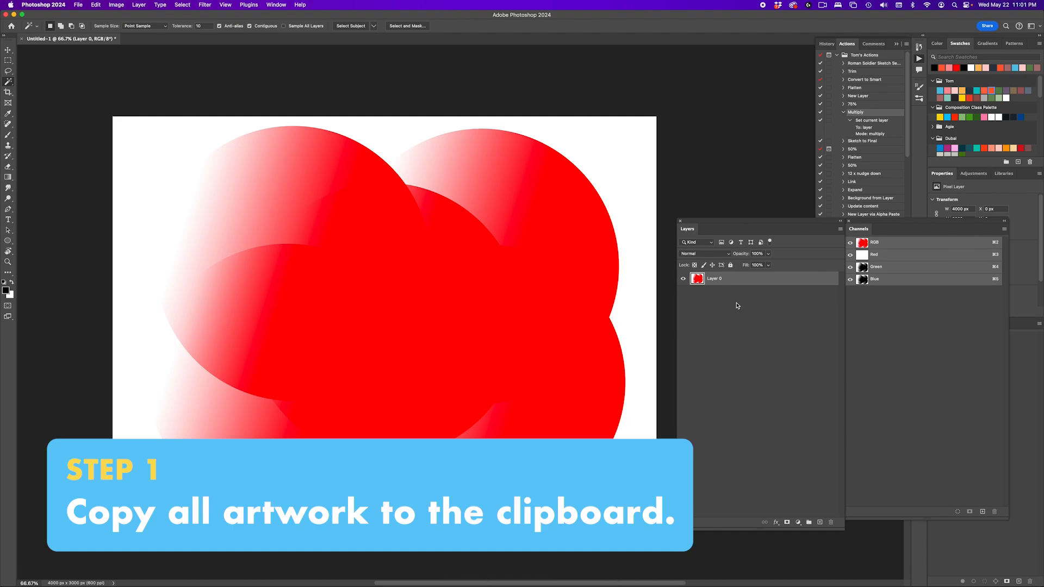
- Copy the entire artwork to the clipboard and create a new empty alpha channel
{"action": "key", "text": "super+a"}
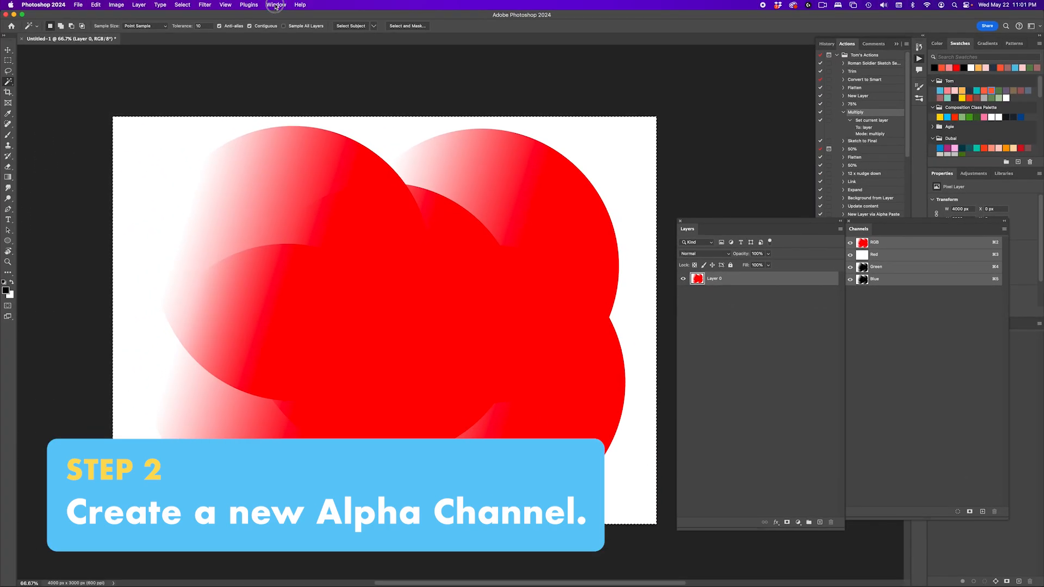
{"action": "left_click", "coordinate": [282, 5]}
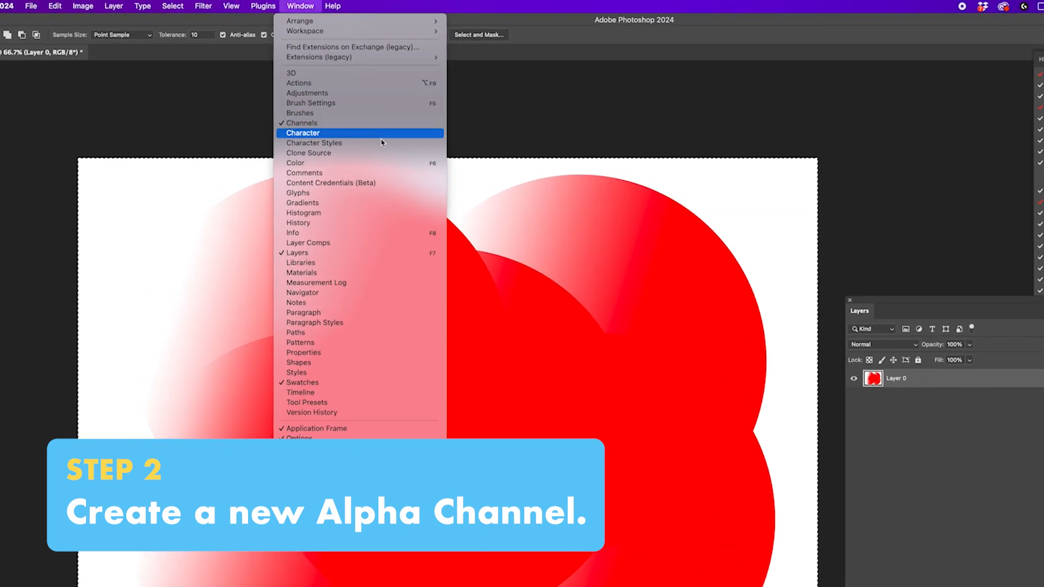
{"action": "left_click", "coordinate": [382, 143]}
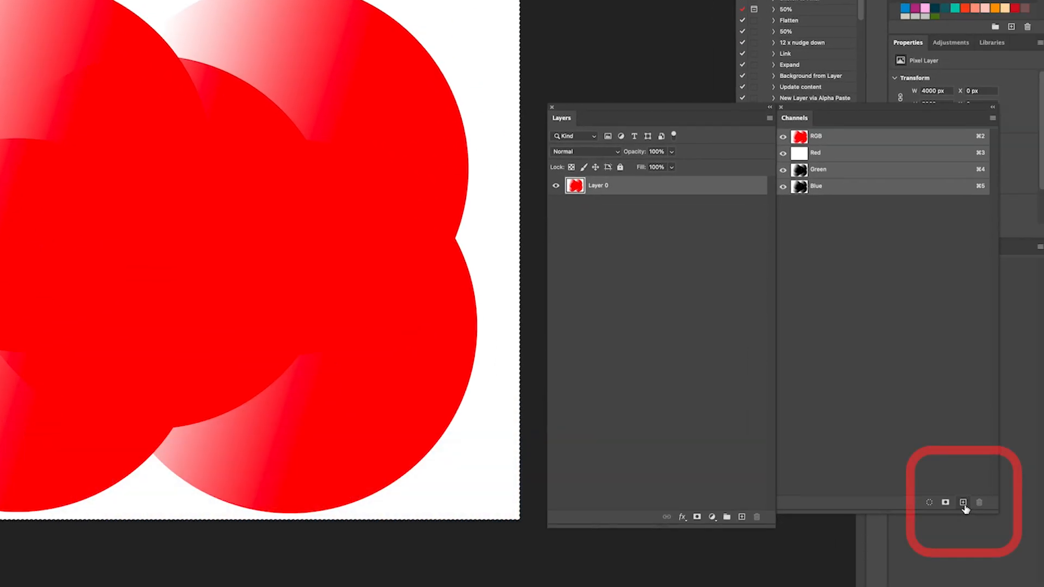
{"action": "left_click", "coordinate": [963, 503]}
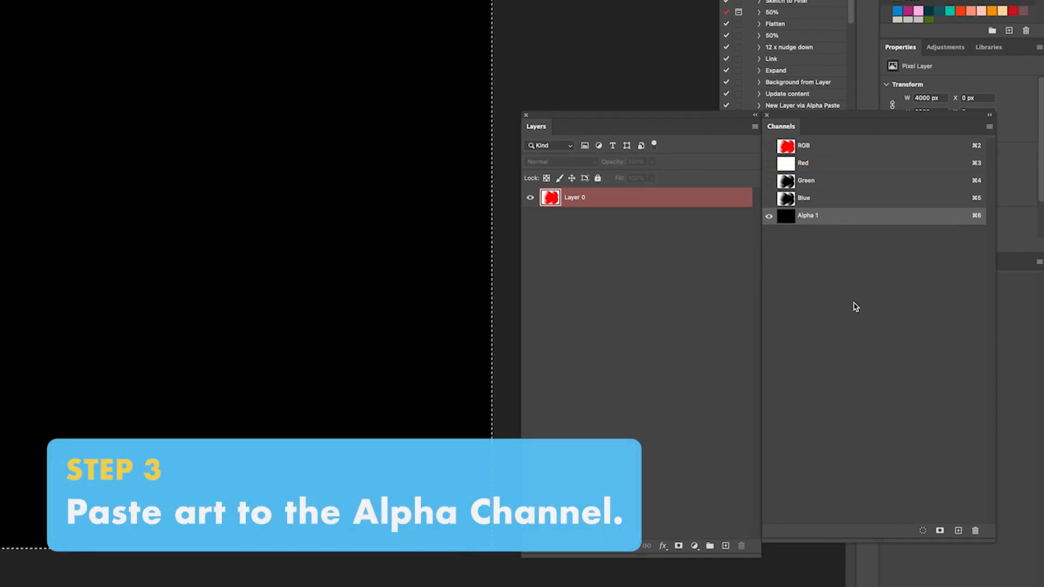
- Paste the copied artwork into the new alpha channel, invert the channel, and deselect
{"action": "key", "text": "super+v"}
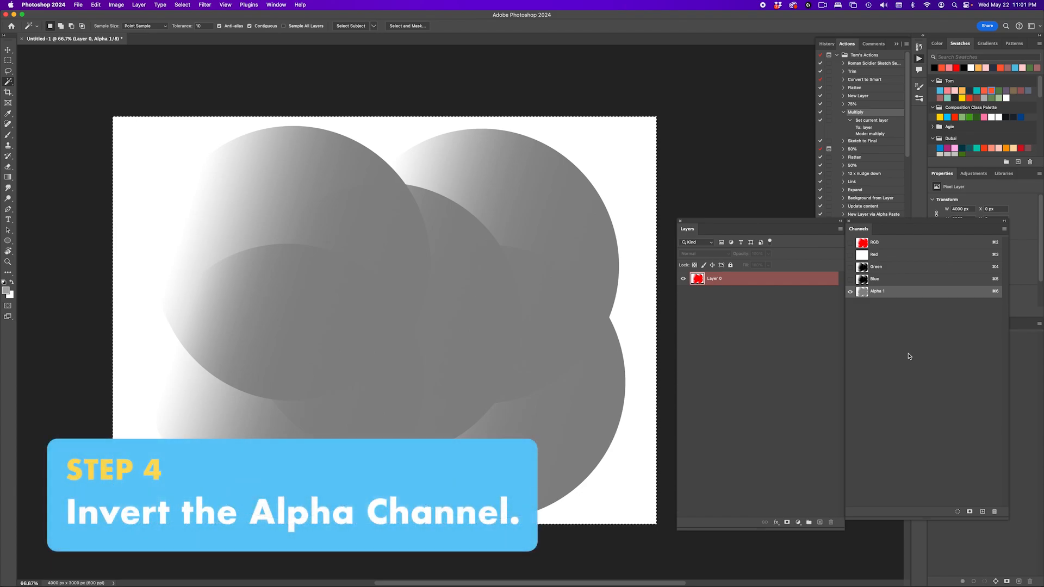
{"action": "key", "text": "super+i"}
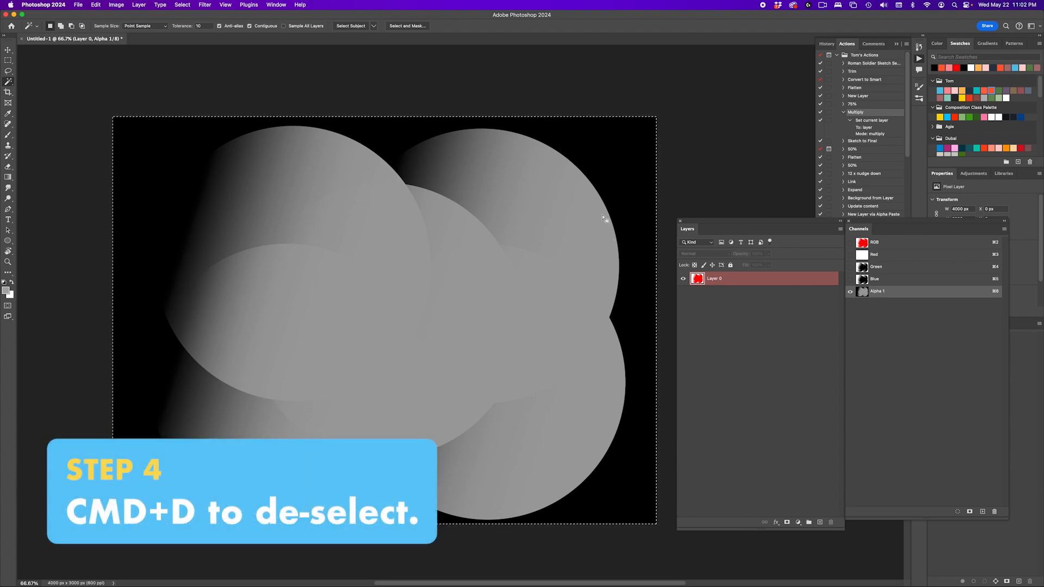
{"action": "key", "text": "super+d"}
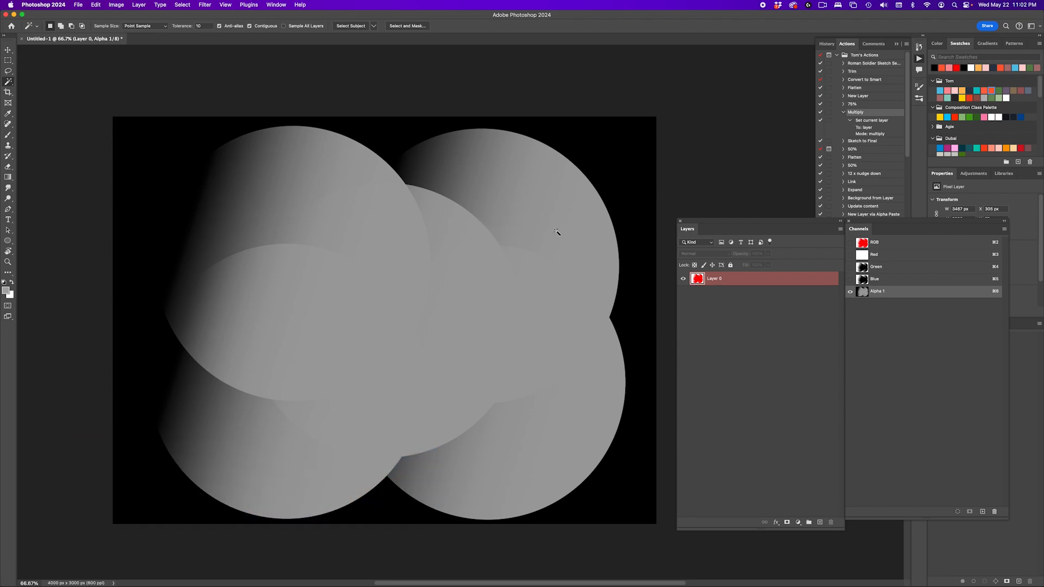
- Examine the grey tones and circle edges in the inverted alpha channel up close and as a whole
{"action": "scroll", "coordinate": [537, 217], "scroll_direction": "up", "scroll_amount": 2}
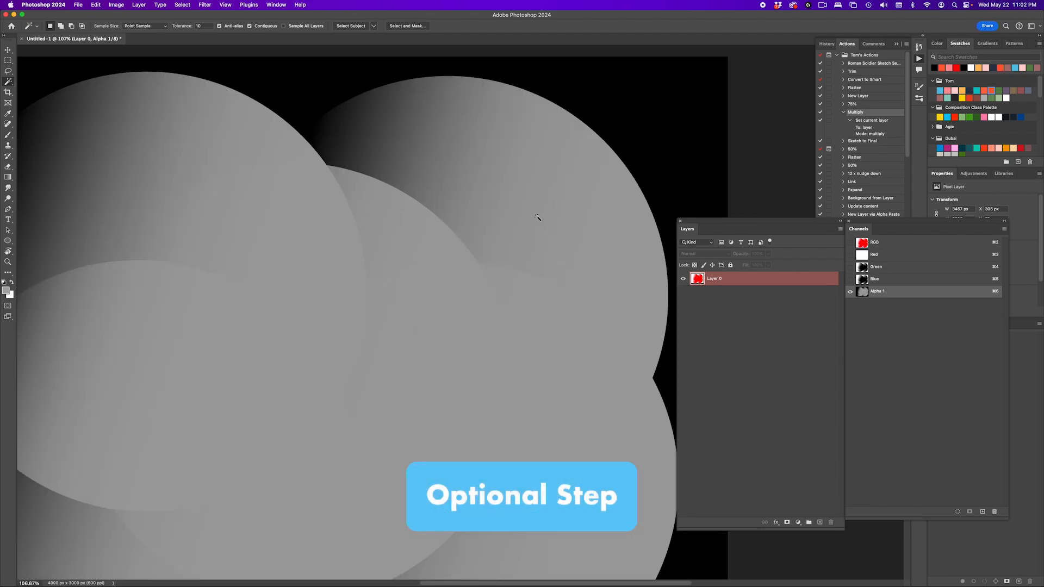
{"action": "scroll", "coordinate": [537, 217], "scroll_direction": "up", "scroll_amount": 1}
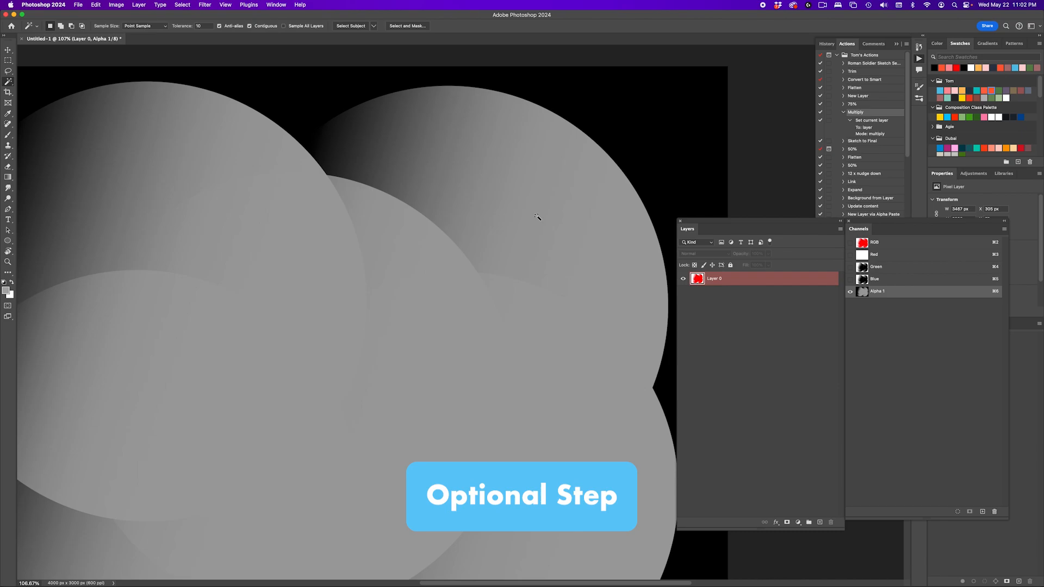
{"action": "scroll", "coordinate": [537, 217], "scroll_direction": "down", "scroll_amount": 2}
{"action": "scroll", "coordinate": [537, 218], "scroll_direction": "down", "scroll_amount": 1}
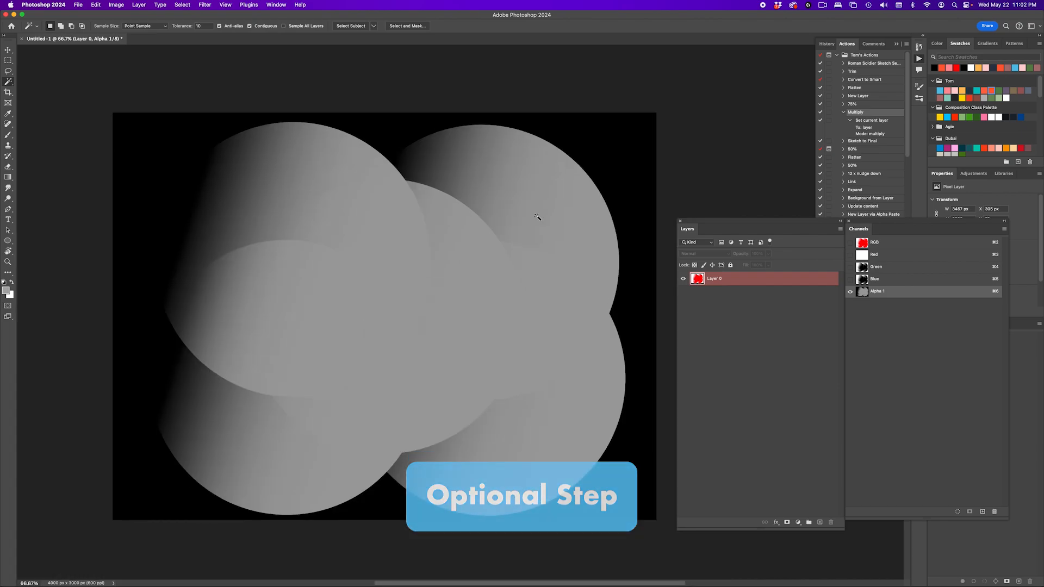
{"action": "scroll", "coordinate": [537, 217], "scroll_direction": "down", "scroll_amount": 1}
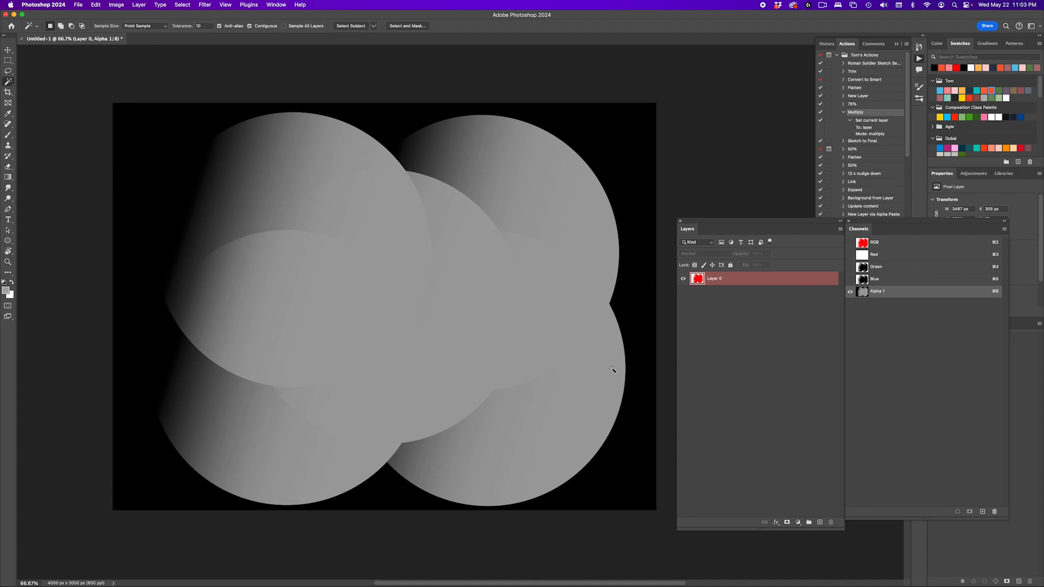
{"action": "scroll", "coordinate": [613, 369], "scroll_direction": "up", "scroll_amount": 5}
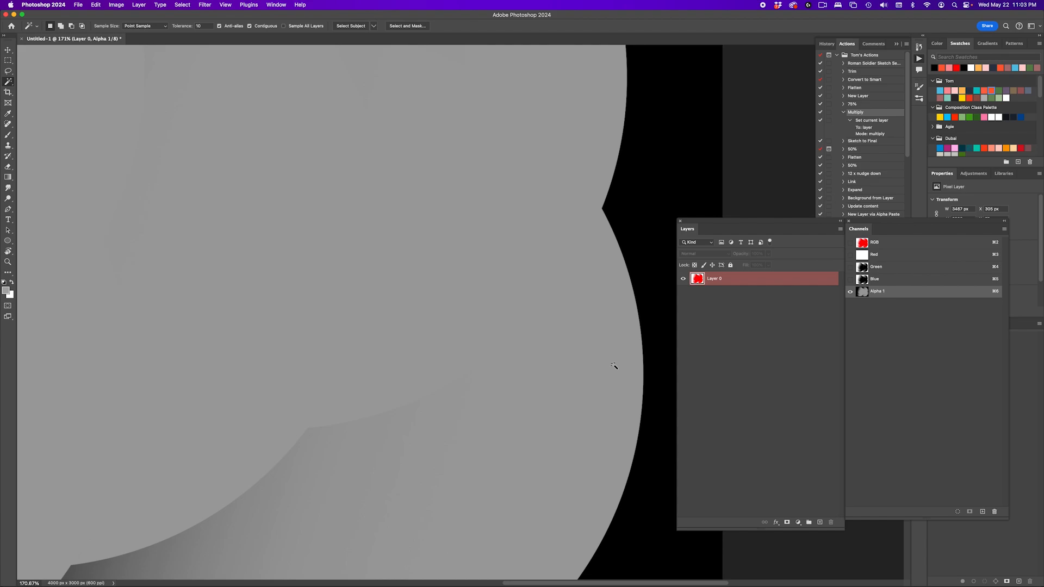
{"action": "scroll", "coordinate": [642, 349], "scroll_direction": "up", "scroll_amount": 2}
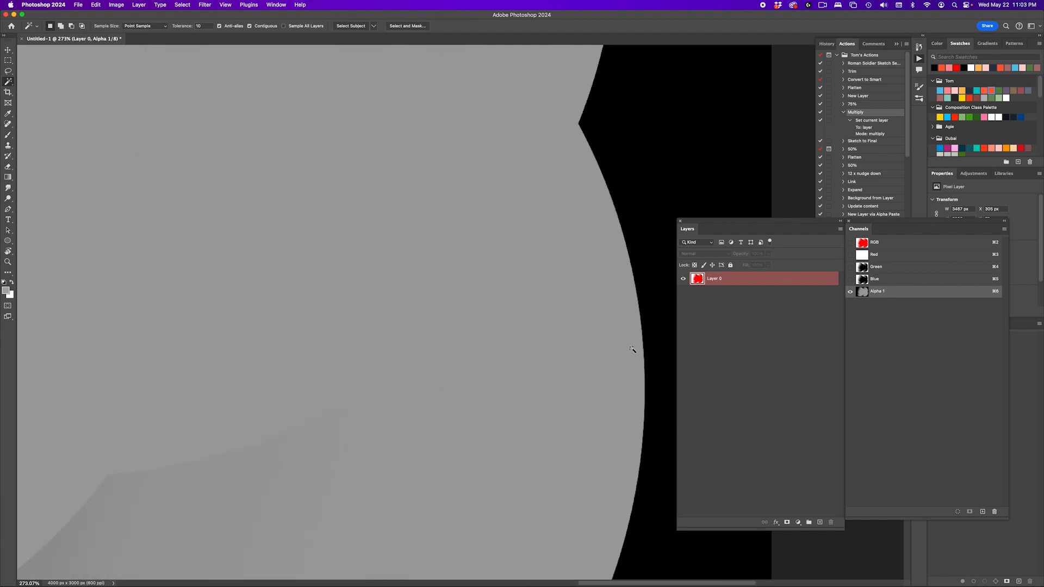
{"action": "scroll", "coordinate": [632, 348], "scroll_direction": "down", "scroll_amount": 2}
{"action": "scroll", "coordinate": [636, 297], "scroll_direction": "down", "scroll_amount": 2}
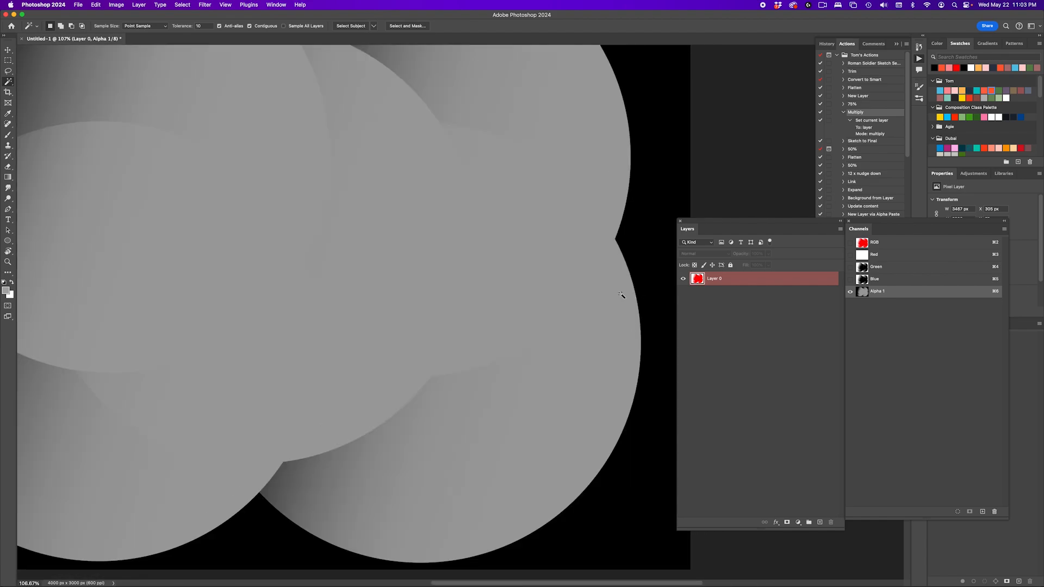
{"action": "scroll", "coordinate": [455, 317], "scroll_direction": "down", "scroll_amount": 2}
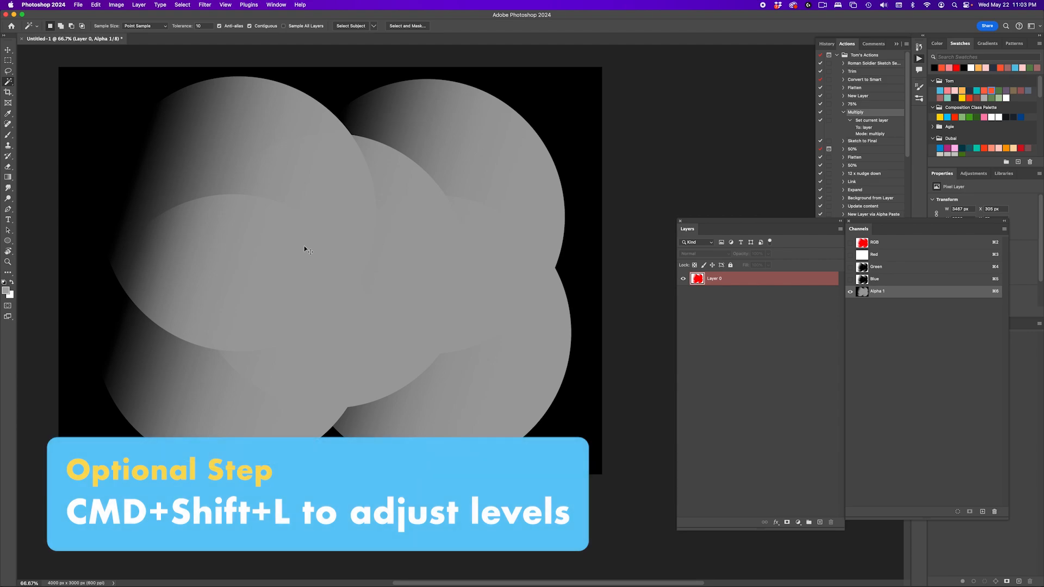
- Apply Auto Tone to the alpha channel to stretch its levels, and load the channel as a selection
{"action": "key", "text": "super+shift+l"}
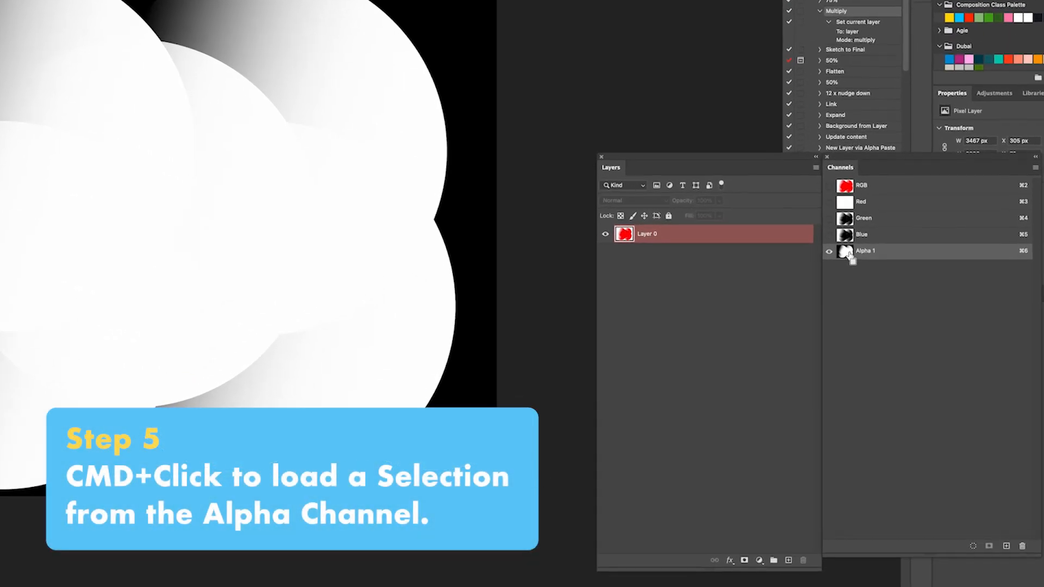
{"action": "left_click", "coordinate": [847, 252], "text": "super"}
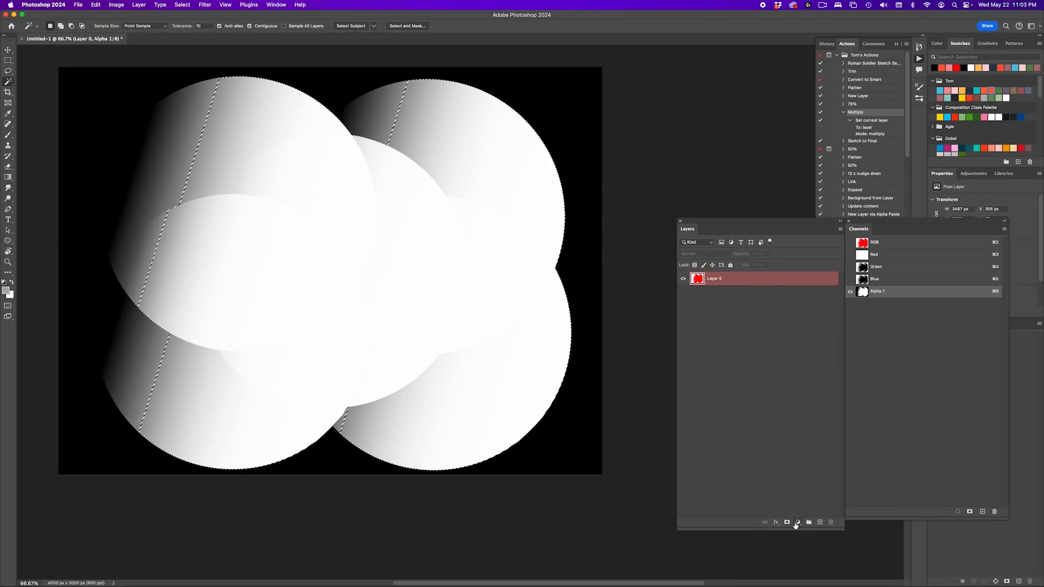
- Add a teal (#15bec1) solid color fill layer through the selection and hide the original artwork layer, Layer 0
{"action": "left_click", "coordinate": [796, 523]}
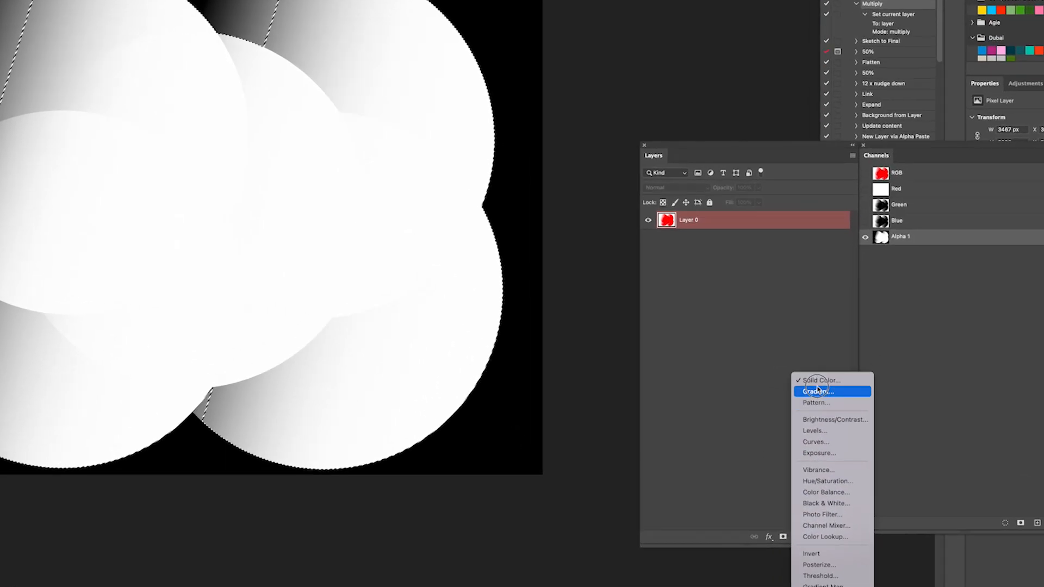
{"action": "left_click", "coordinate": [819, 380]}
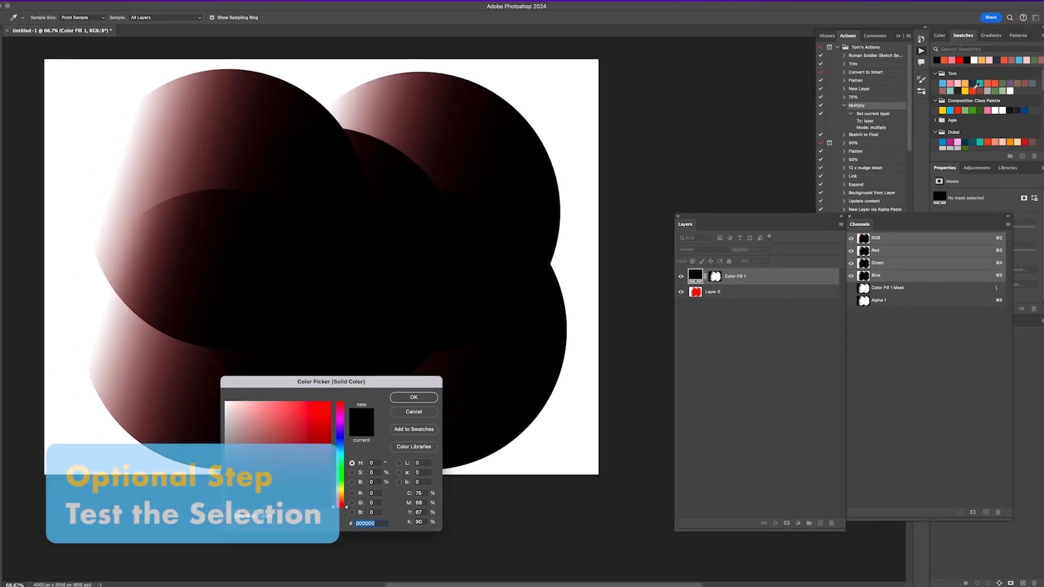
{"action": "left_click", "coordinate": [976, 90]}
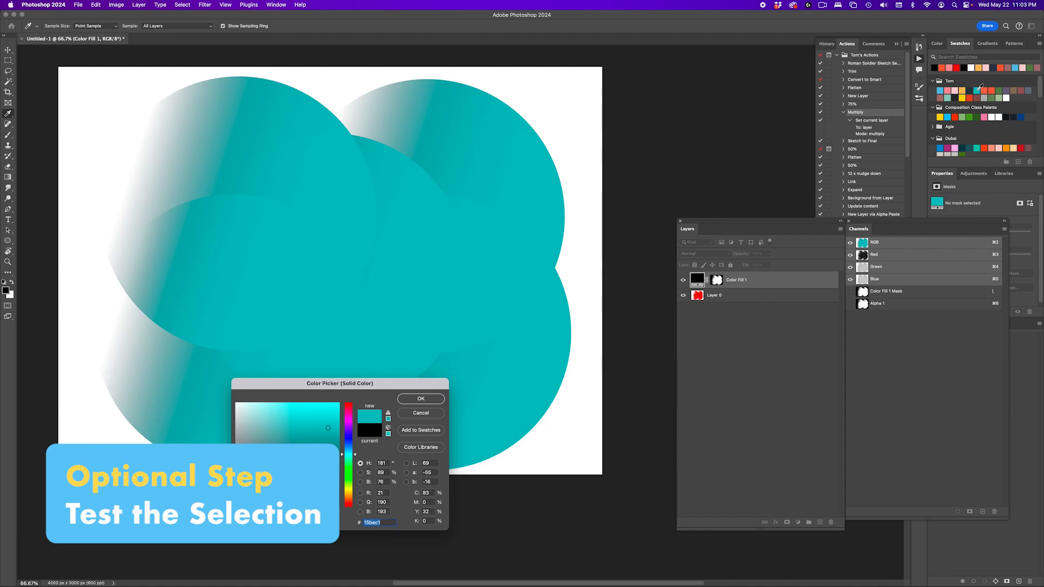
{"action": "key", "text": "Return"}
{"action": "key", "text": "w"}
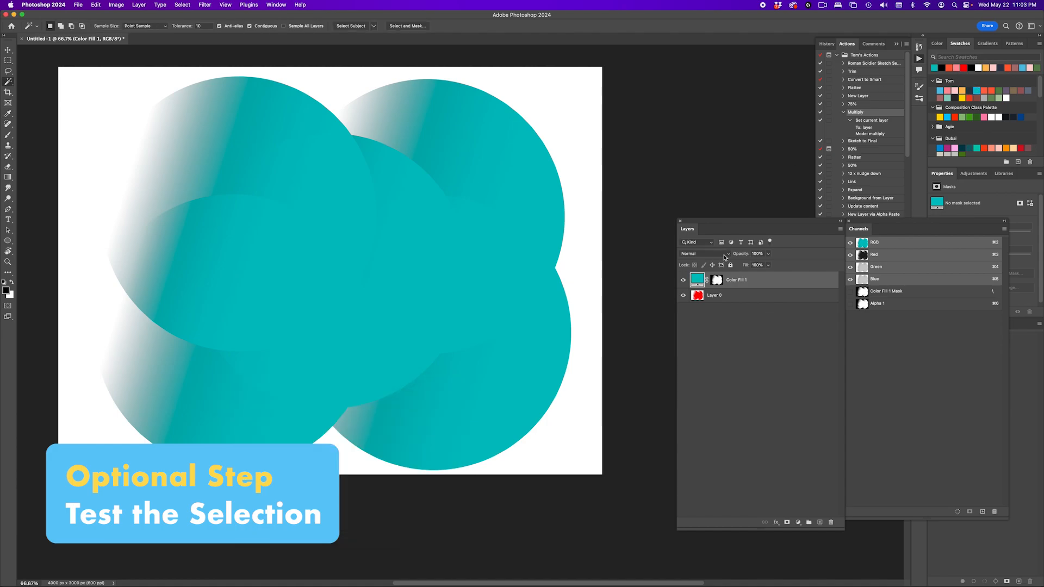
{"action": "left_click", "coordinate": [684, 296]}
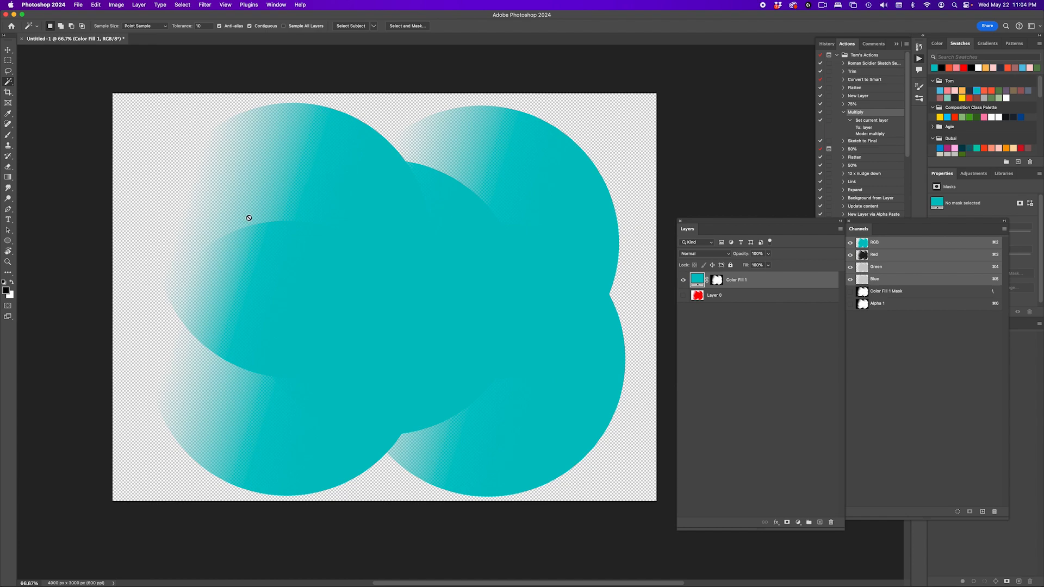
- Inspect the teal fill's circle edges and gradient fades against the transparent background
{"action": "scroll", "coordinate": [247, 217], "scroll_direction": "up", "scroll_amount": 3}
{"action": "scroll", "coordinate": [310, 245], "scroll_direction": "up", "scroll_amount": 2}
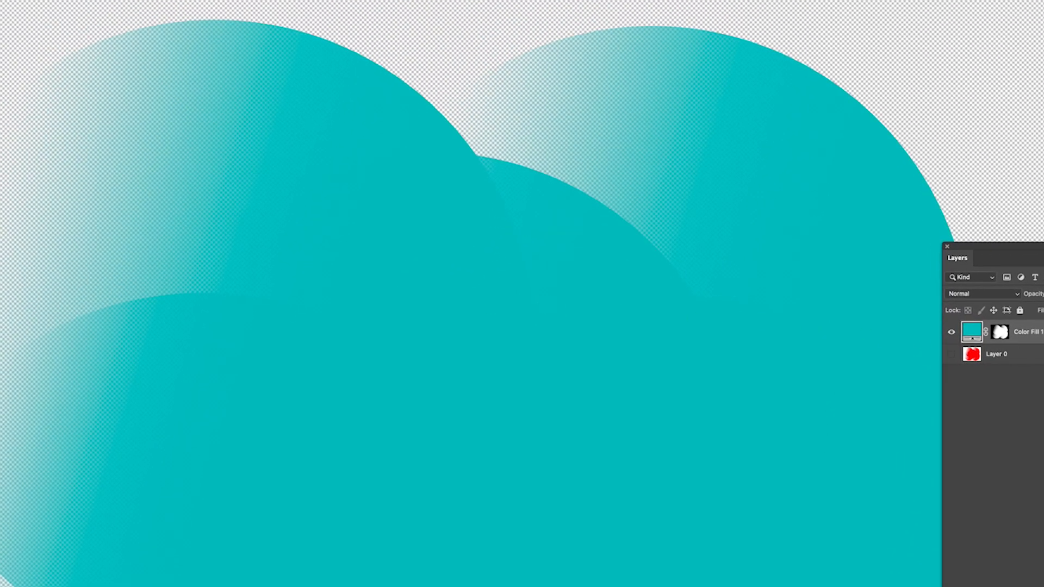
{"action": "scroll", "coordinate": [690, 267], "scroll_direction": "right", "scroll_amount": 5}
{"action": "scroll", "coordinate": [682, 265], "scroll_direction": "down", "scroll_amount": 3}
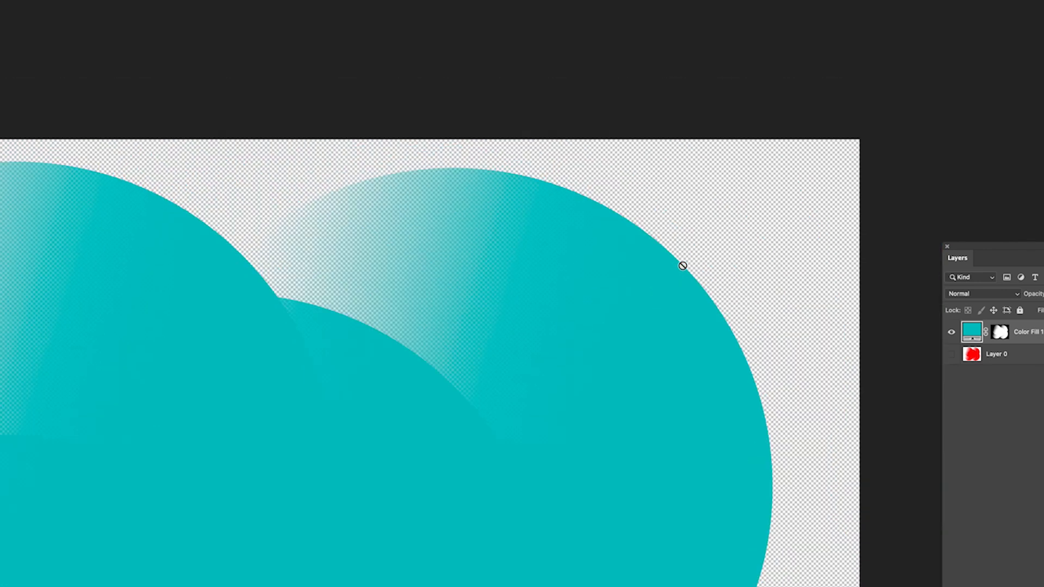
{"action": "scroll", "coordinate": [804, 263], "scroll_direction": "up", "scroll_amount": 3}
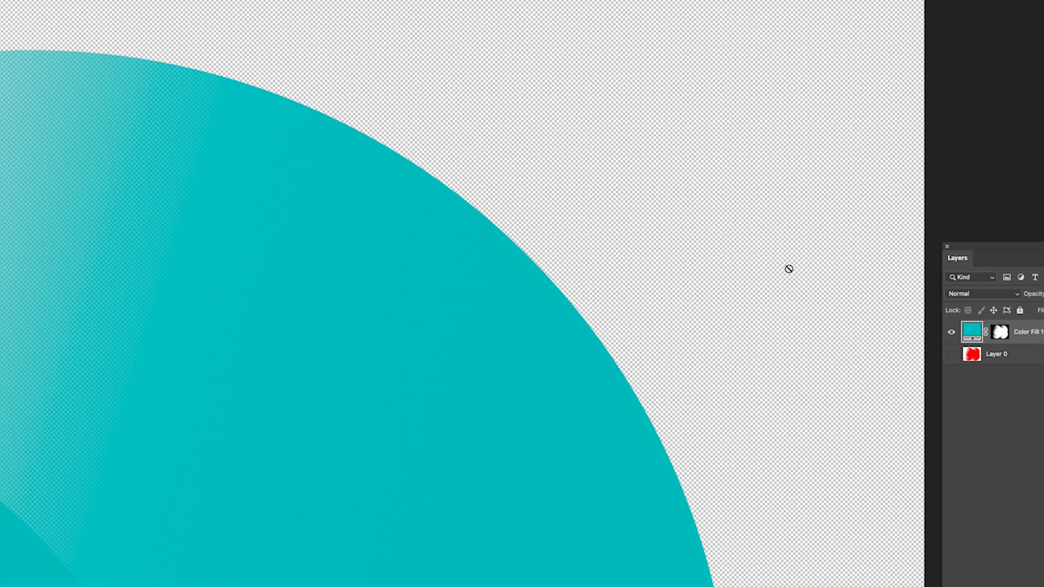
{"action": "scroll", "coordinate": [789, 269], "scroll_direction": "down", "scroll_amount": 2}
{"action": "scroll", "coordinate": [789, 268], "scroll_direction": "up", "scroll_amount": 2}
{"action": "scroll", "coordinate": [765, 273], "scroll_direction": "left", "scroll_amount": 6}
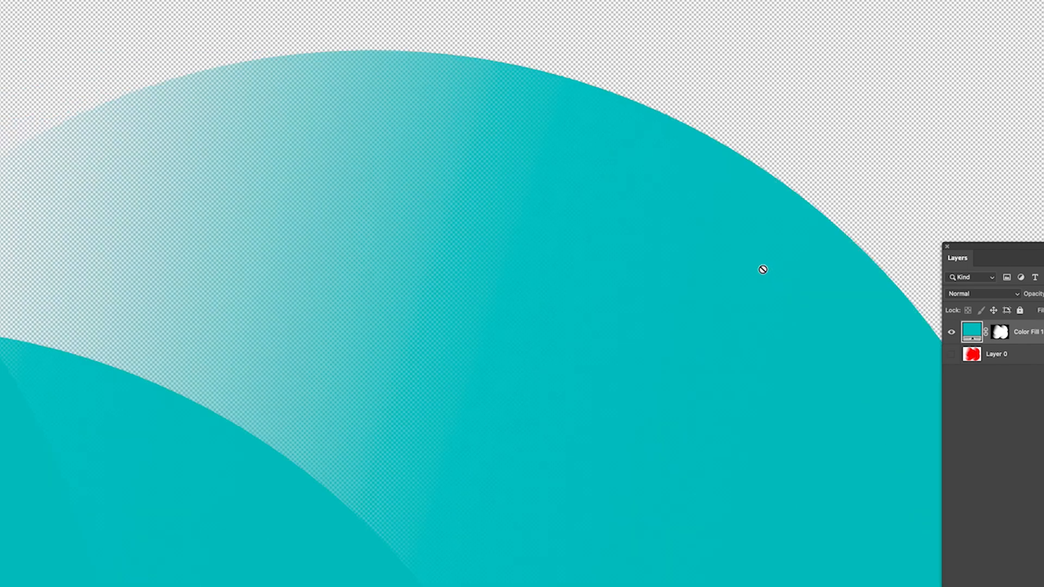
{"action": "scroll", "coordinate": [763, 269], "scroll_direction": "left", "scroll_amount": 5}
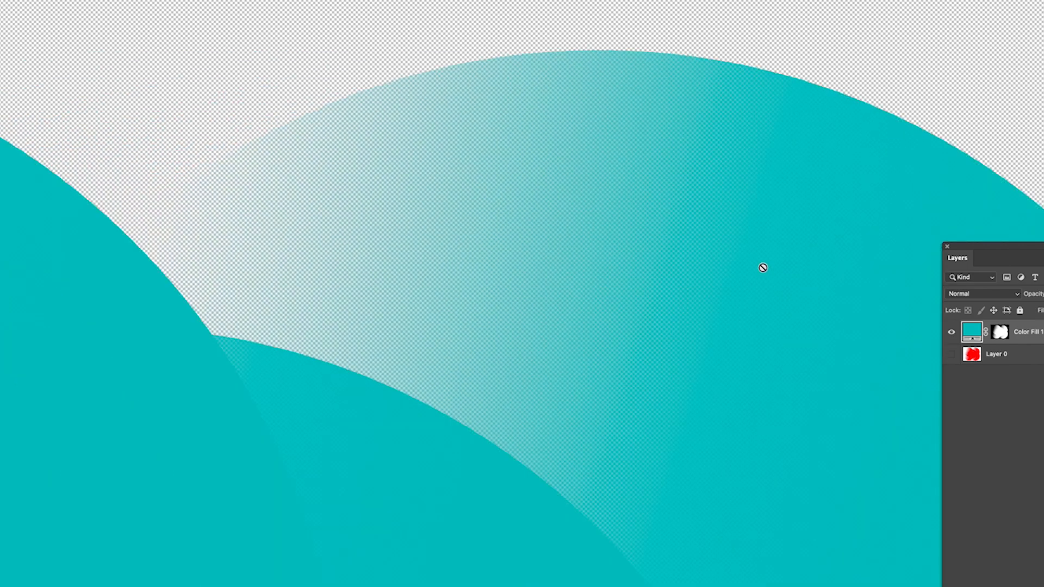
{"action": "scroll", "coordinate": [763, 267], "scroll_direction": "left", "scroll_amount": 3}
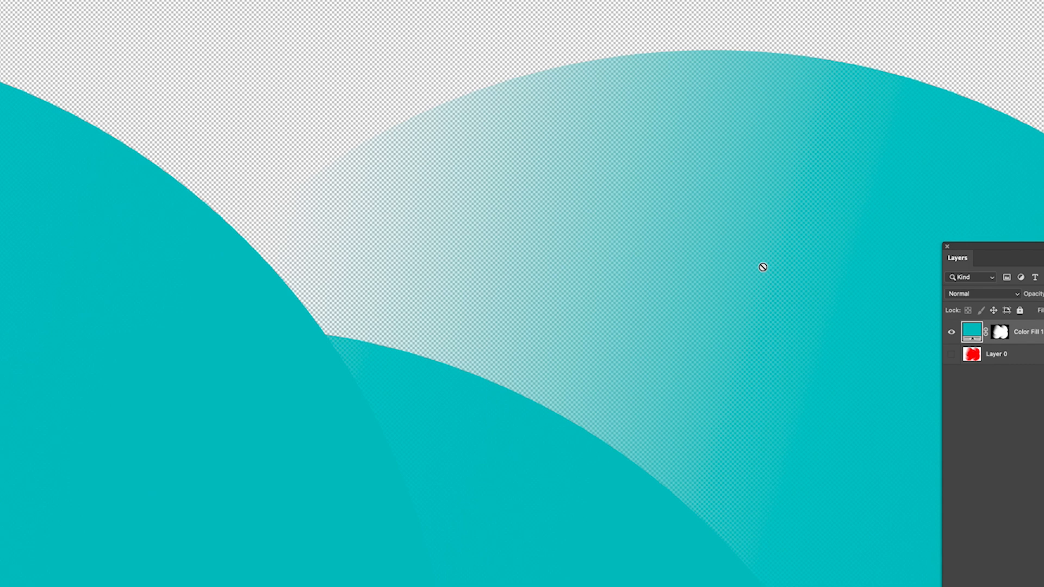
{"action": "scroll", "coordinate": [874, 298], "scroll_direction": "right", "scroll_amount": 3}
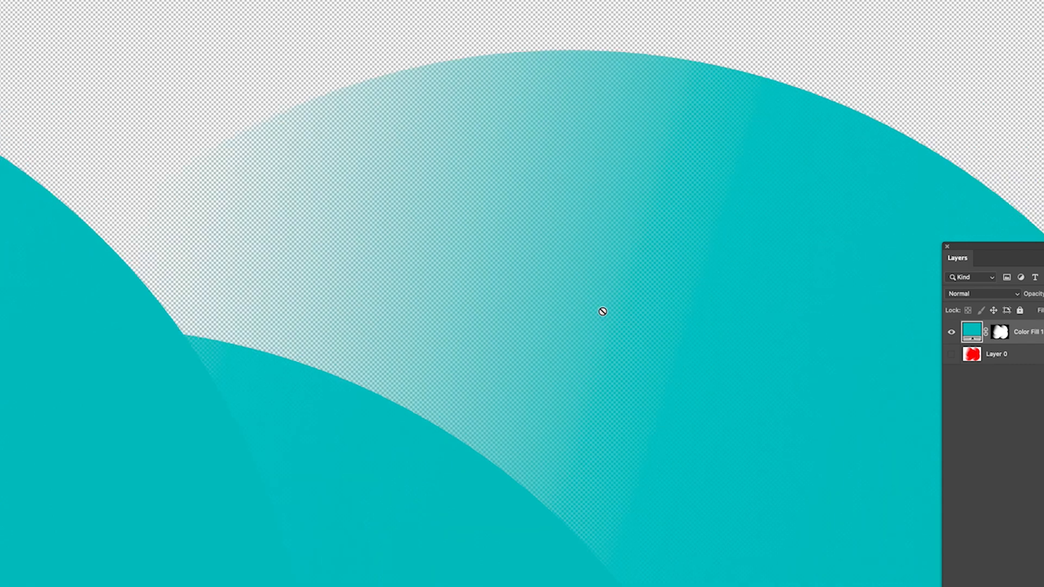
{"action": "scroll", "coordinate": [312, 300], "scroll_direction": "up", "scroll_amount": 2}
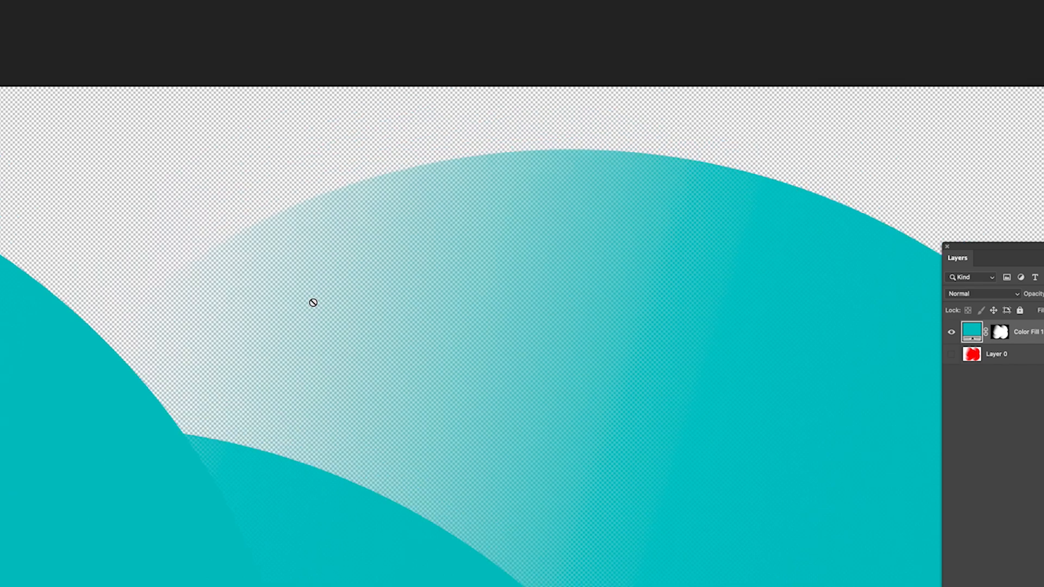